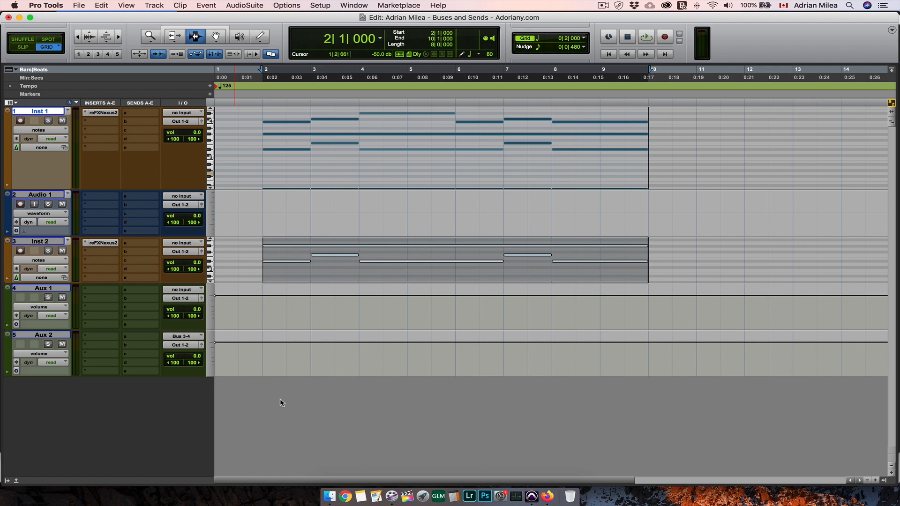
Route the output of the Inst 1 track to Bus 3-4 (Stereo)
{"action": "left_click", "coordinate": [188, 122]}
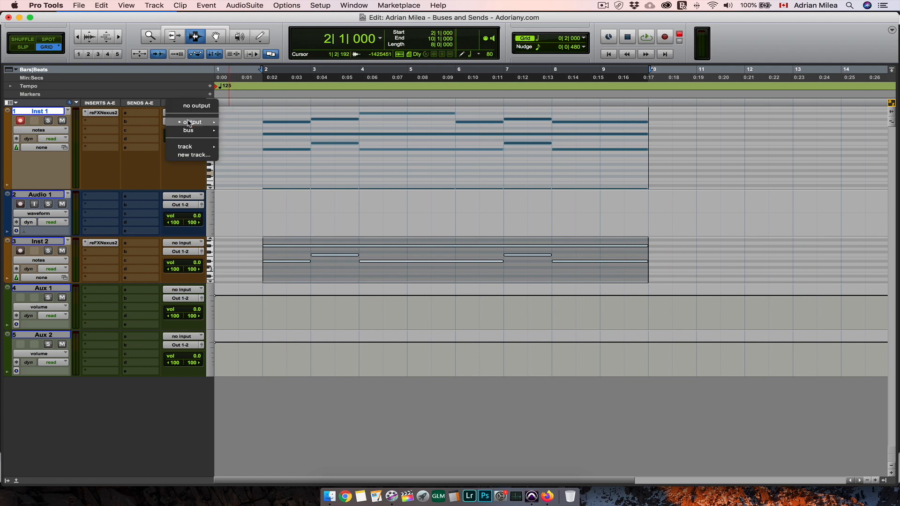
{"action": "mouse_move", "coordinate": [190, 133]}
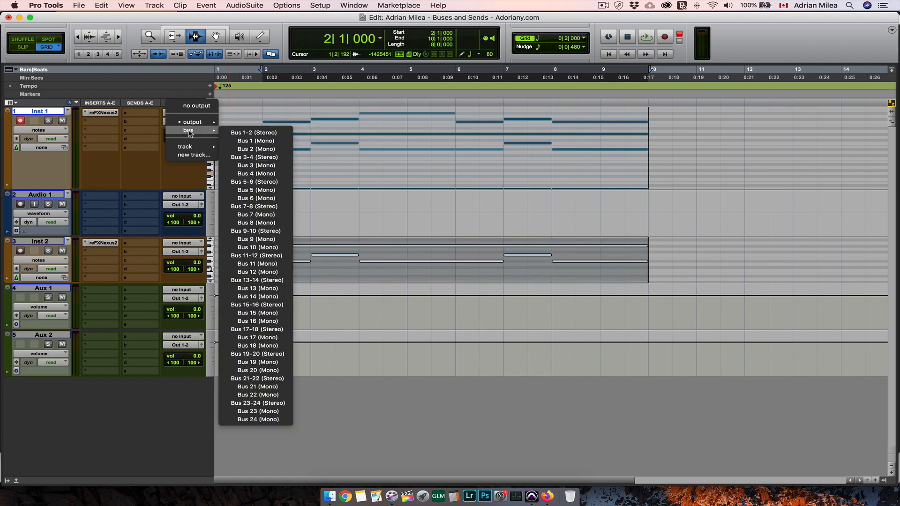
{"action": "left_click", "coordinate": [249, 157]}
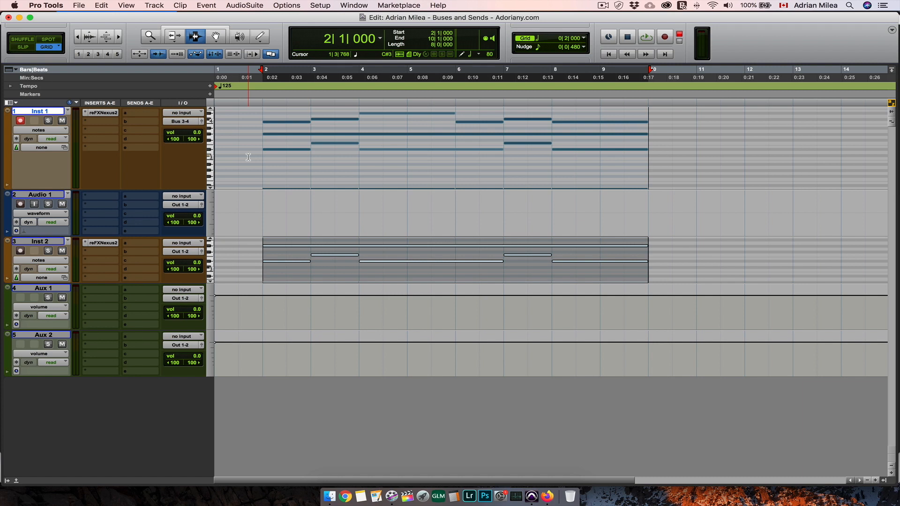
Set the input of the Audio 1 track to Bus 3-4 (Stereo)
{"action": "left_click", "coordinate": [181, 197]}
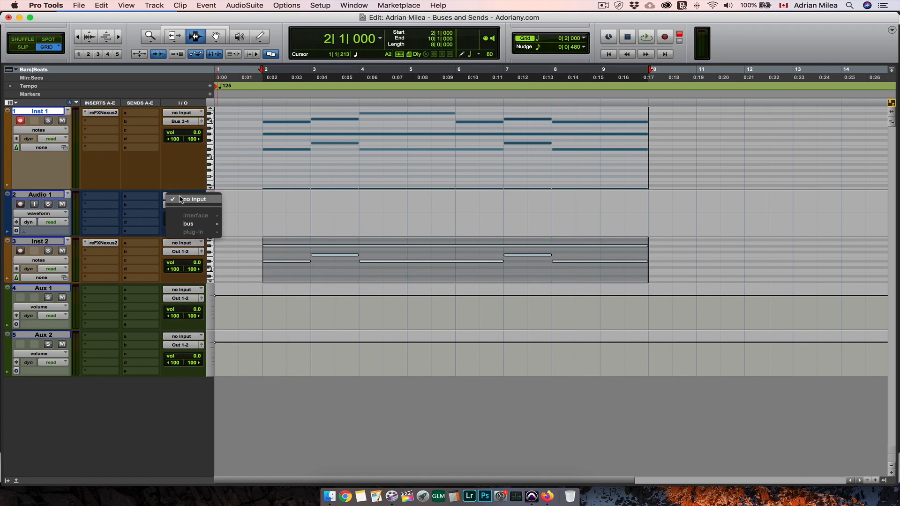
{"action": "mouse_move", "coordinate": [190, 223]}
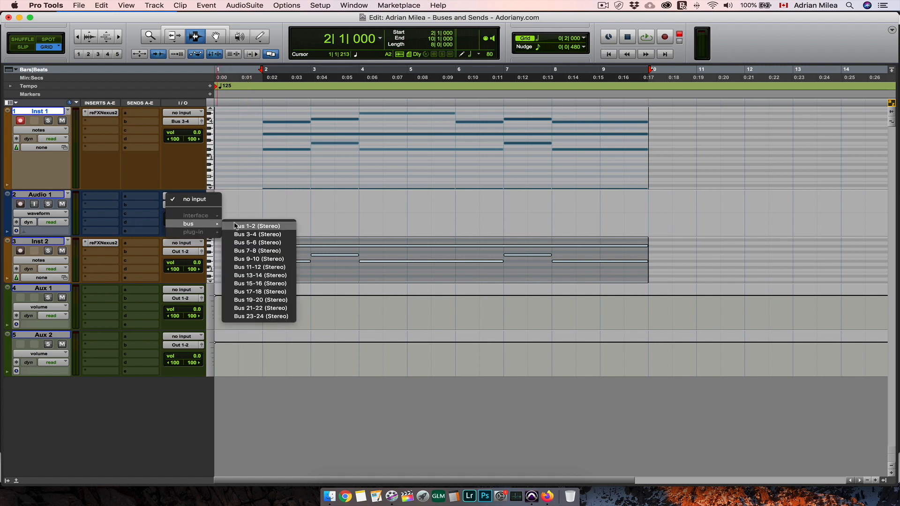
{"action": "left_click", "coordinate": [256, 234]}
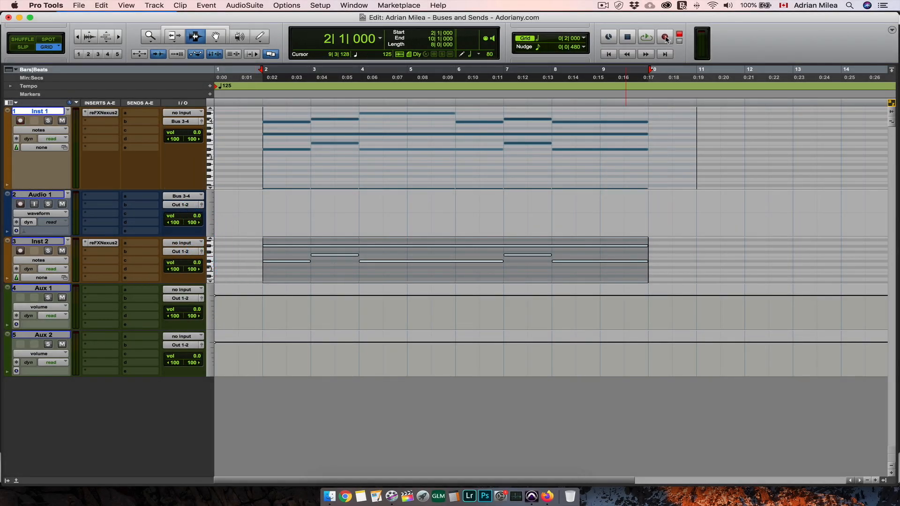
Record the Inst 1 part onto Audio 1 with Inst 2 muted, and mute Audio 1
{"action": "left_click", "coordinate": [665, 38]}
{"action": "left_click", "coordinate": [63, 251]}
{"action": "key", "text": "space"}
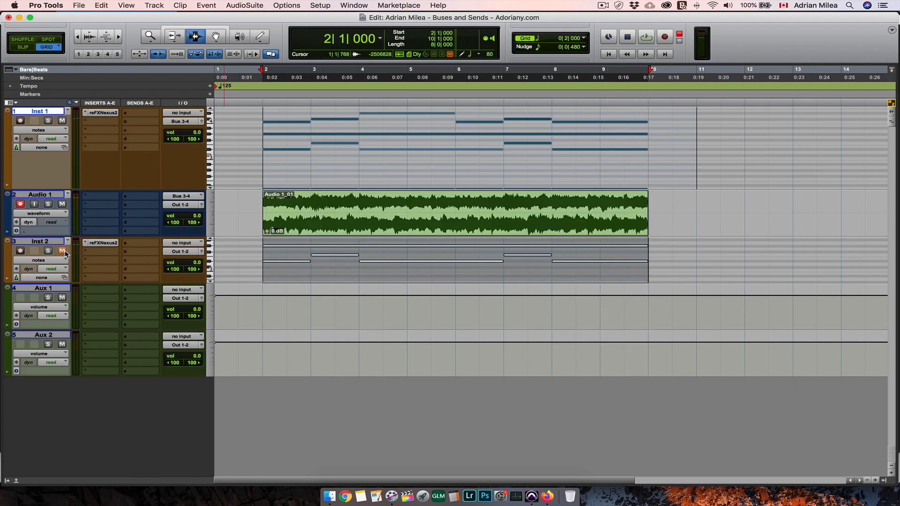
{"action": "left_click", "coordinate": [62, 205]}
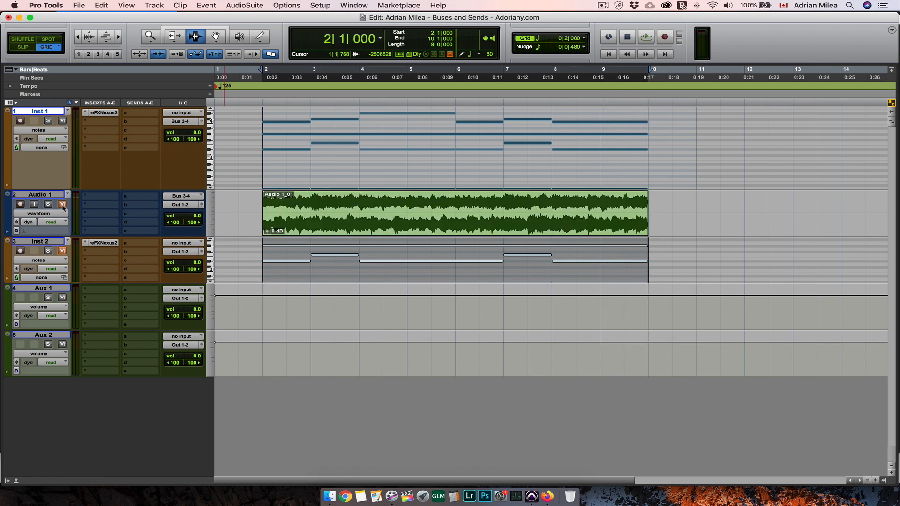
Rename Bus 3-4 to "Piano Arp" from the Audio 1 input assignment
{"action": "right_click", "coordinate": [183, 199]}
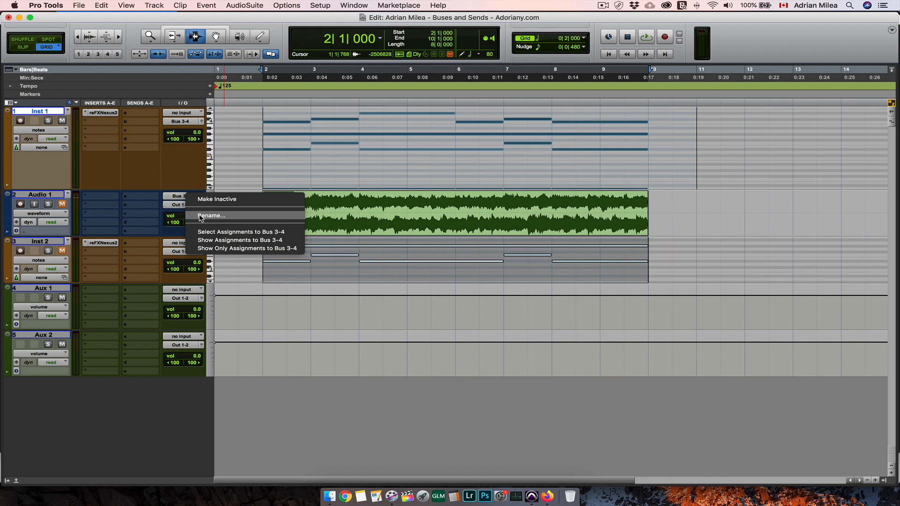
{"action": "left_click", "coordinate": [200, 217]}
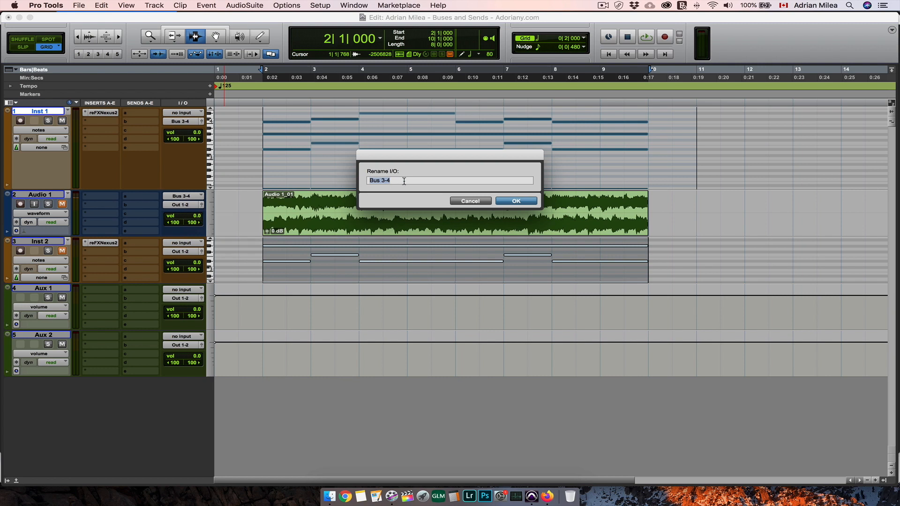
{"action": "type", "text": "Piano Arp"}
{"action": "key", "text": "Return"}
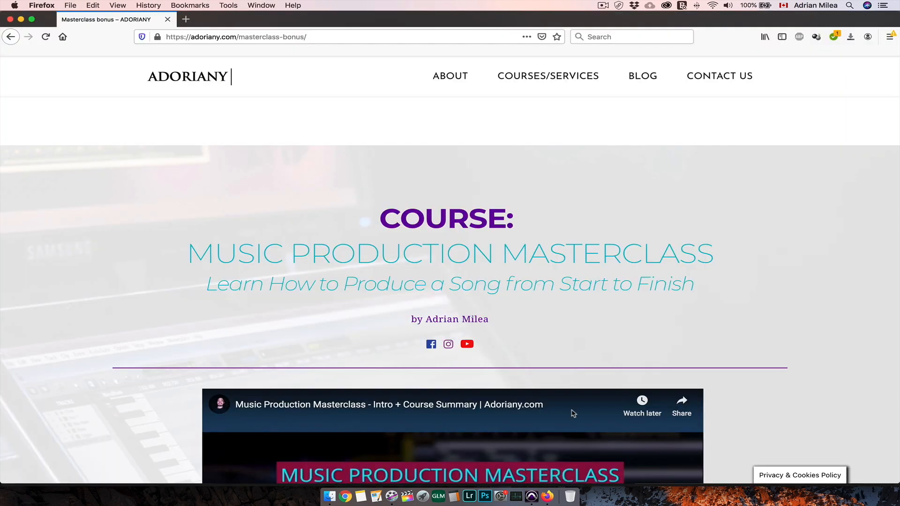
Look through the masterclass bonus page down to its sign-up form, and switch back to Pro Tools
{"action": "scroll", "coordinate": [573, 413], "scroll_direction": "down", "scroll_amount": 5}
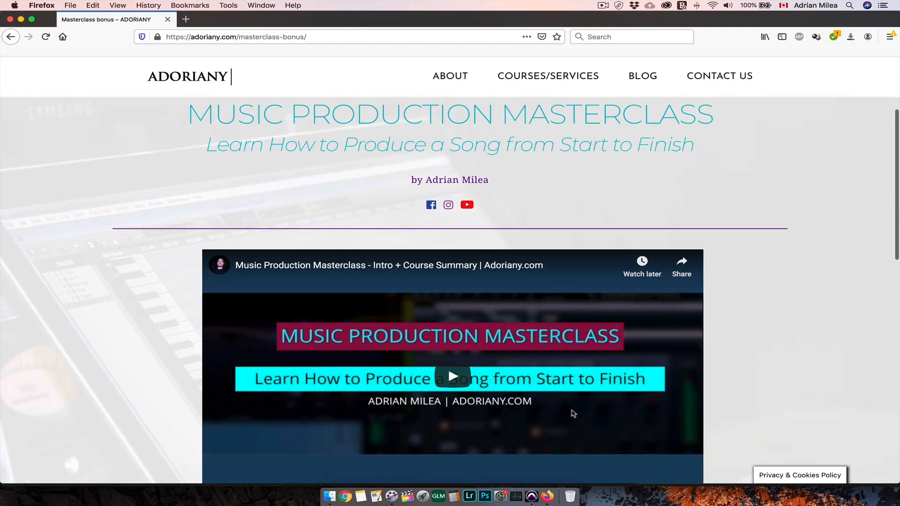
{"action": "scroll", "coordinate": [573, 413], "scroll_direction": "down", "scroll_amount": 3}
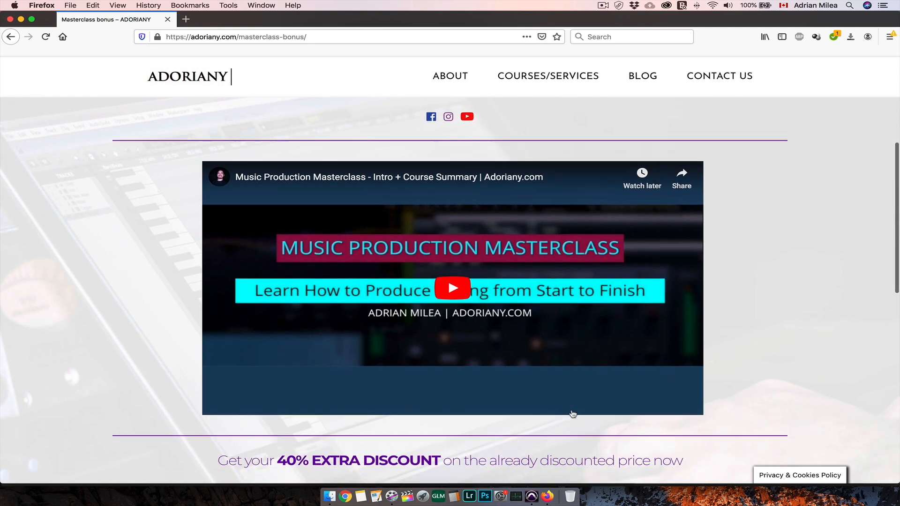
{"action": "scroll", "coordinate": [573, 414], "scroll_direction": "down", "scroll_amount": 5}
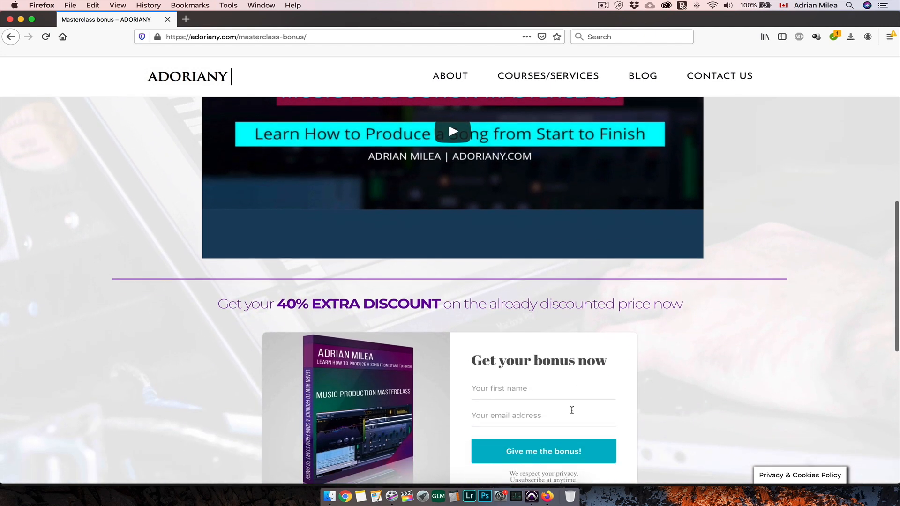
{"action": "scroll", "coordinate": [572, 412], "scroll_direction": "down", "scroll_amount": 3}
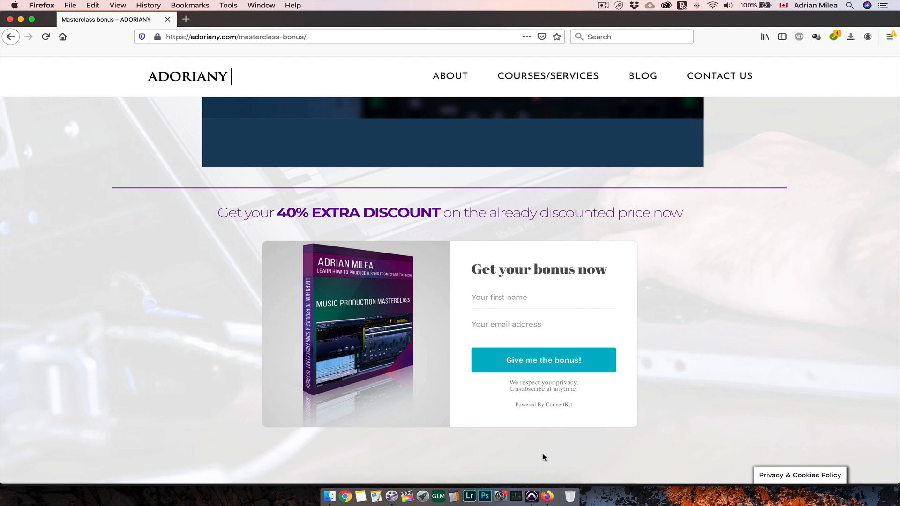
{"action": "left_click", "coordinate": [533, 497]}
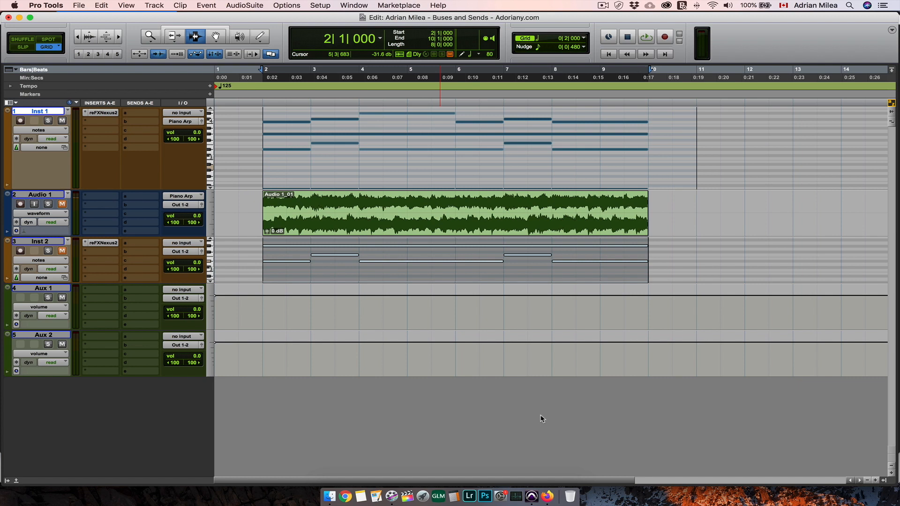
Unmute Inst 2 and route its output through Bus 7-8 (Stereo) into the input of Aux 1
{"action": "left_click", "coordinate": [60, 251]}
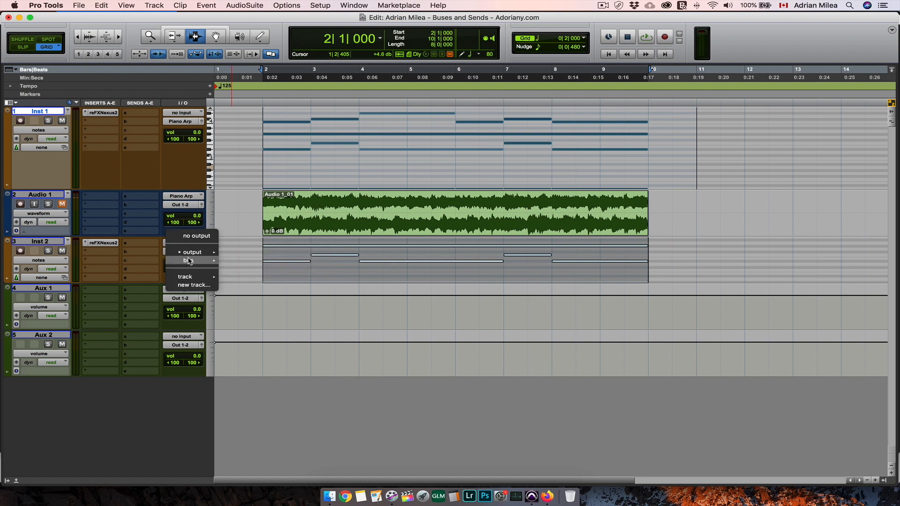
{"action": "mouse_move", "coordinate": [189, 261]}
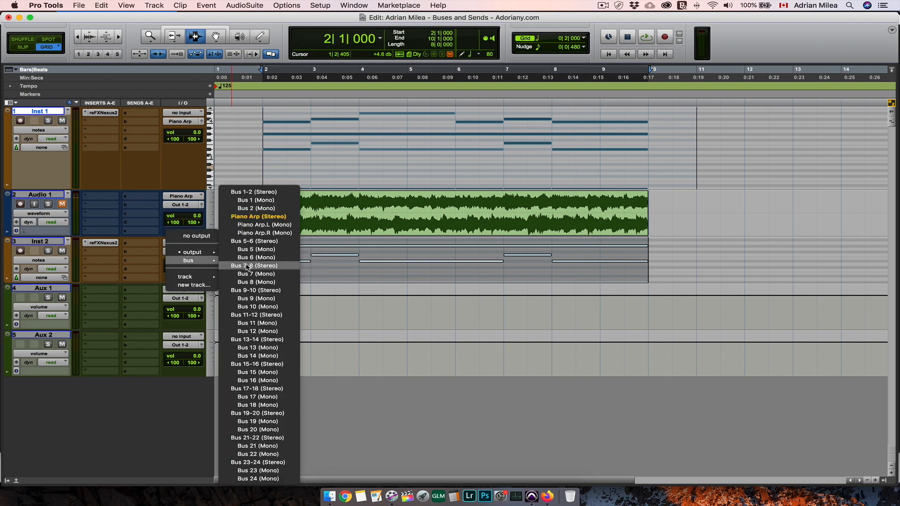
{"action": "left_click", "coordinate": [247, 266]}
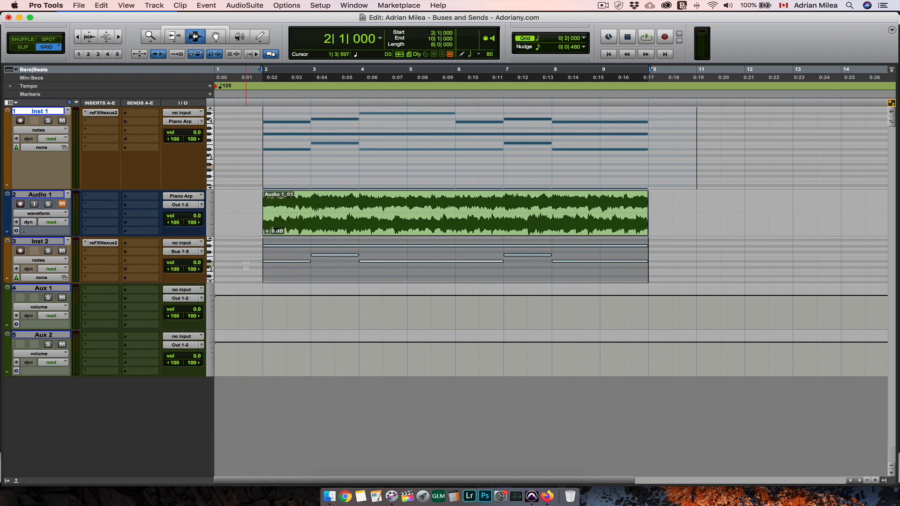
{"action": "left_click", "coordinate": [187, 338]}
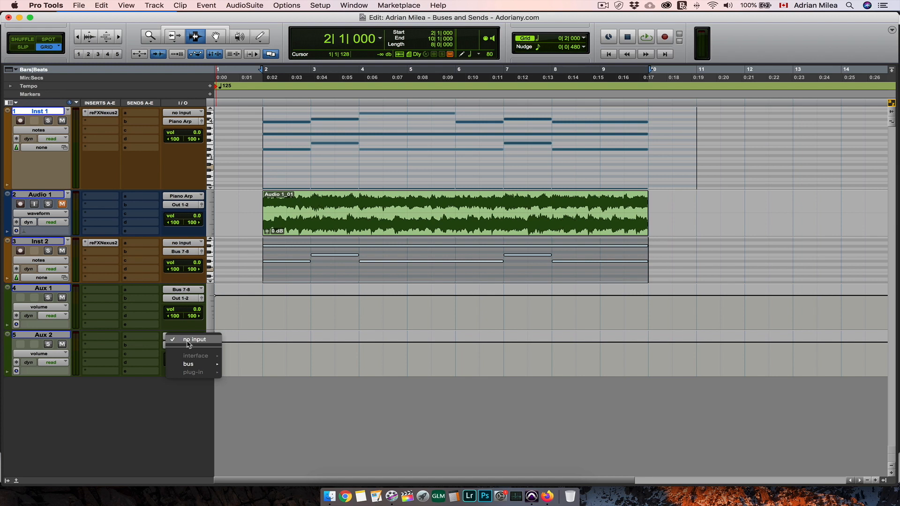
{"action": "left_click", "coordinate": [55, 289]}
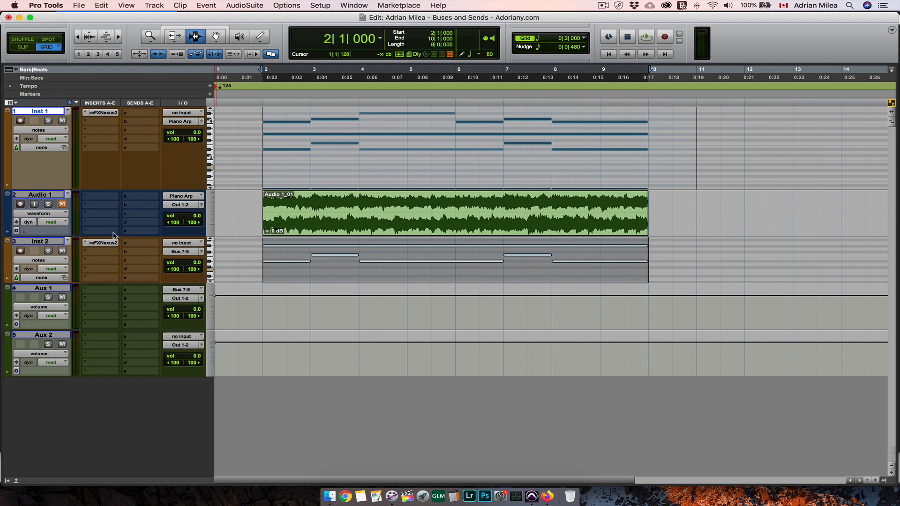
Add a send to Bus 7-8 (Stereo) on Inst 2 and set the track's volume to -0.7
{"action": "left_click", "coordinate": [140, 244]}
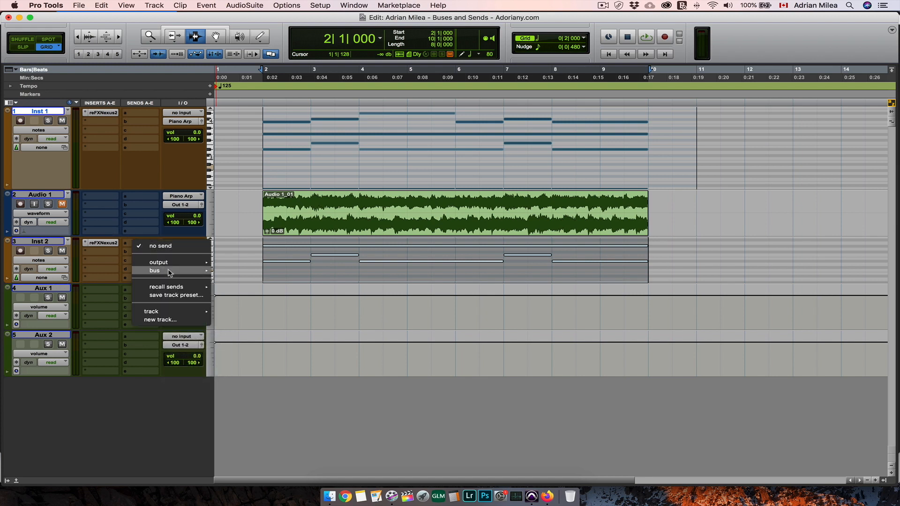
{"action": "mouse_move", "coordinate": [170, 272]}
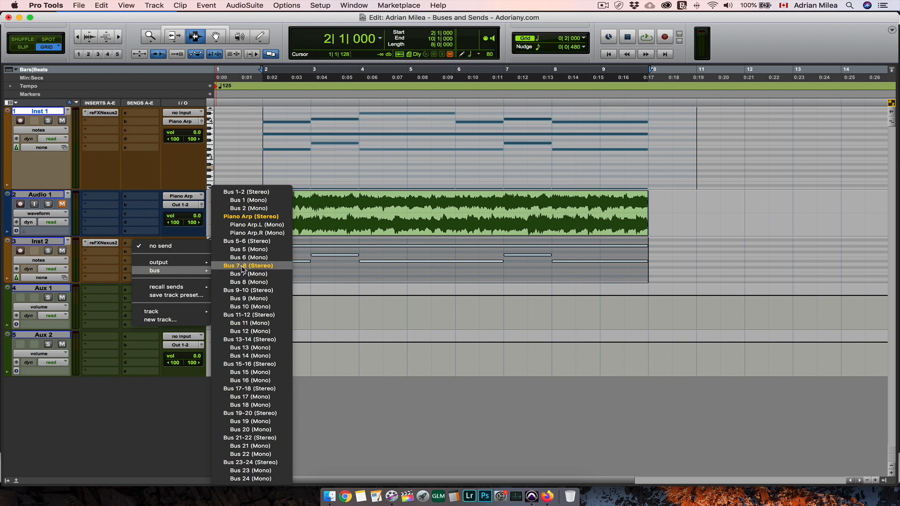
{"action": "left_click", "coordinate": [243, 265]}
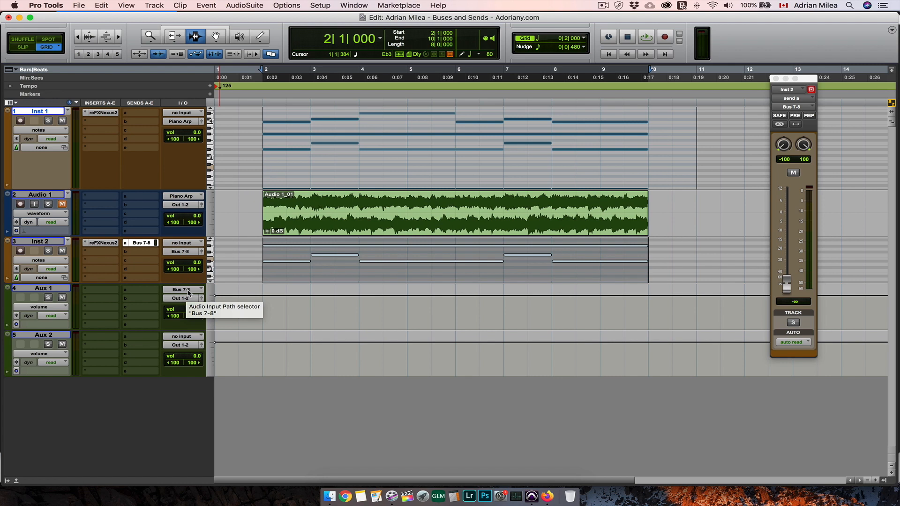
{"action": "left_click_drag", "start_coordinate": [187, 268], "coordinate": [186, 266]}
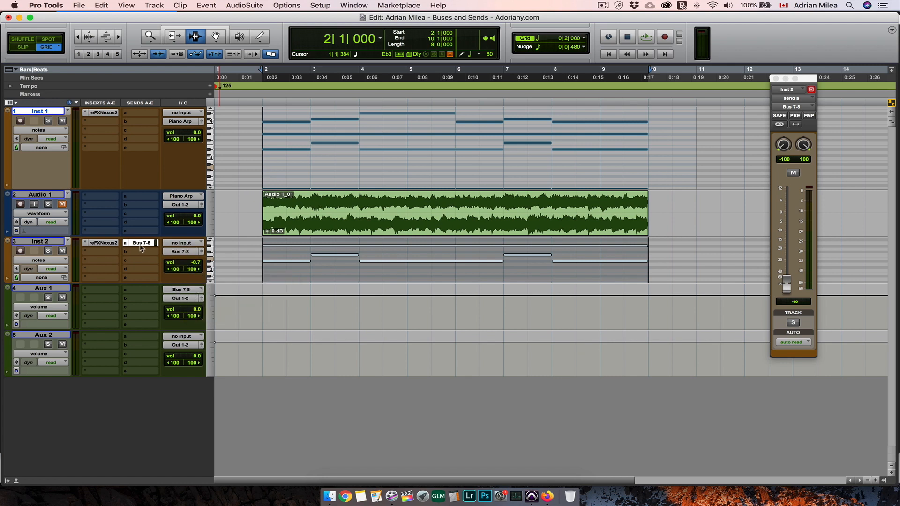
Set the input of the Aux 2 track to Bus 7-8 (Stereo)
{"action": "left_click", "coordinate": [178, 336]}
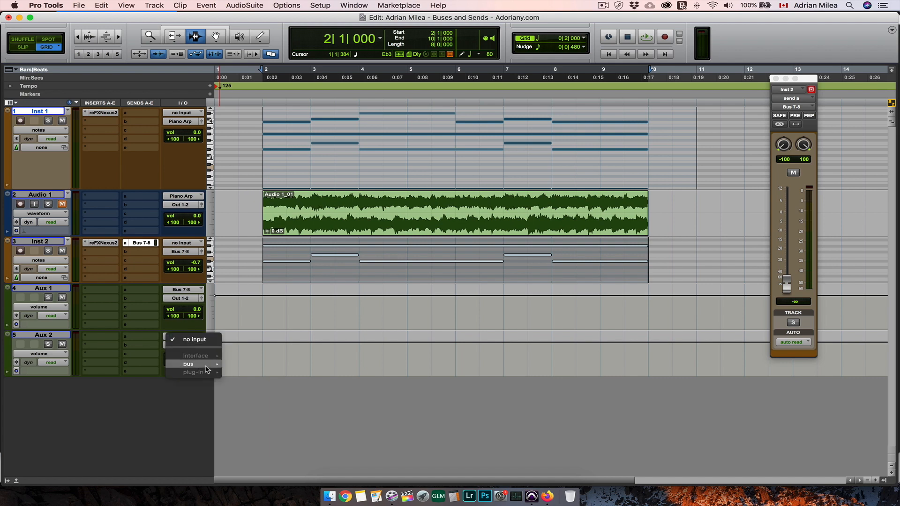
{"action": "mouse_move", "coordinate": [206, 369]}
{"action": "left_click", "coordinate": [259, 391]}
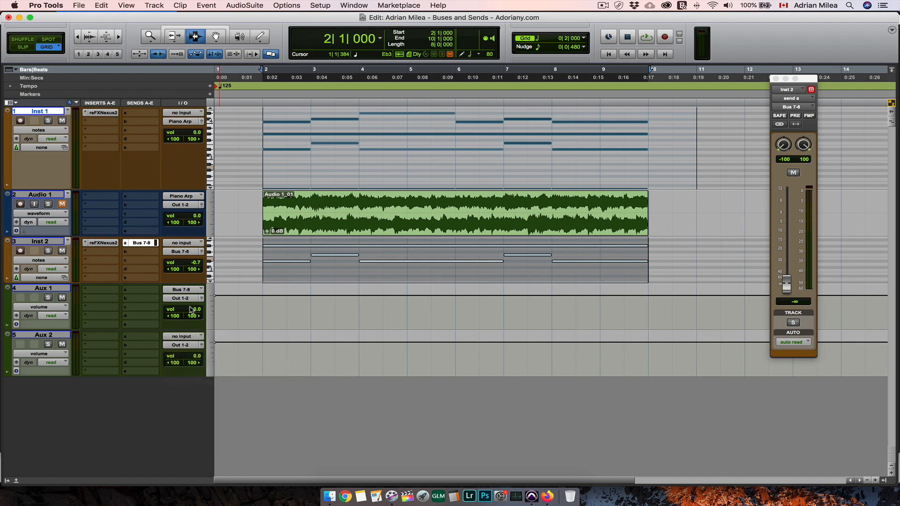
Raise the level of the Bus 7-8 send on Inst 2 and mute Aux 2
{"action": "left_click", "coordinate": [143, 246]}
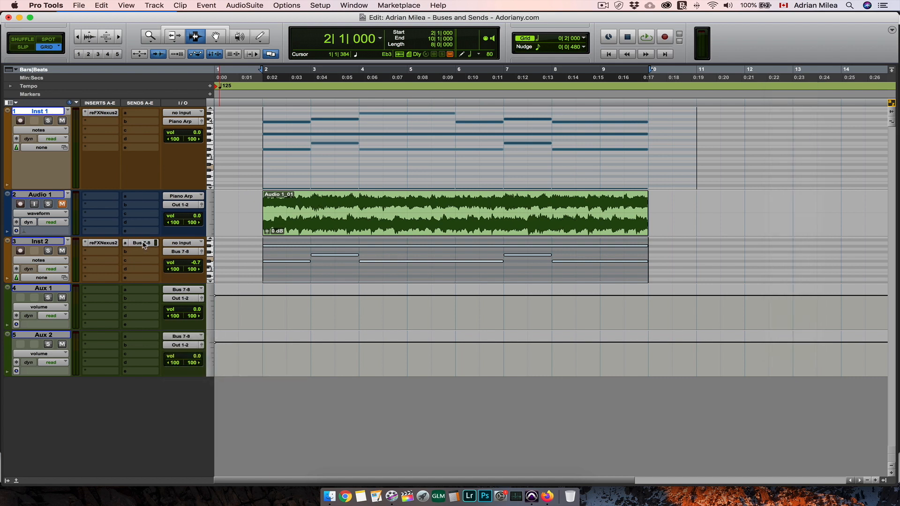
{"action": "left_click", "coordinate": [144, 245]}
{"action": "left_click_drag", "start_coordinate": [787, 285], "coordinate": [799, 246]}
{"action": "left_click", "coordinate": [62, 345]}
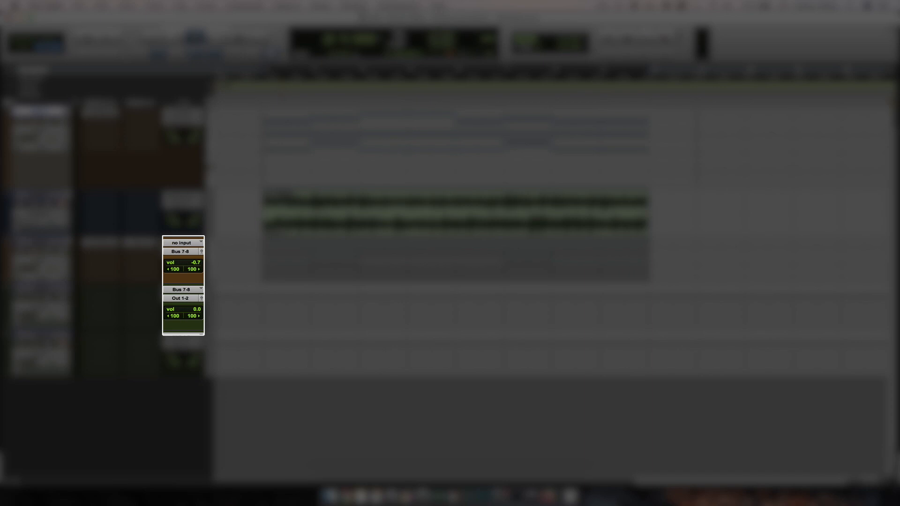
Play the session while raising the Inst 2 volume to 0.0, and stop playback
{"action": "key", "text": "space"}
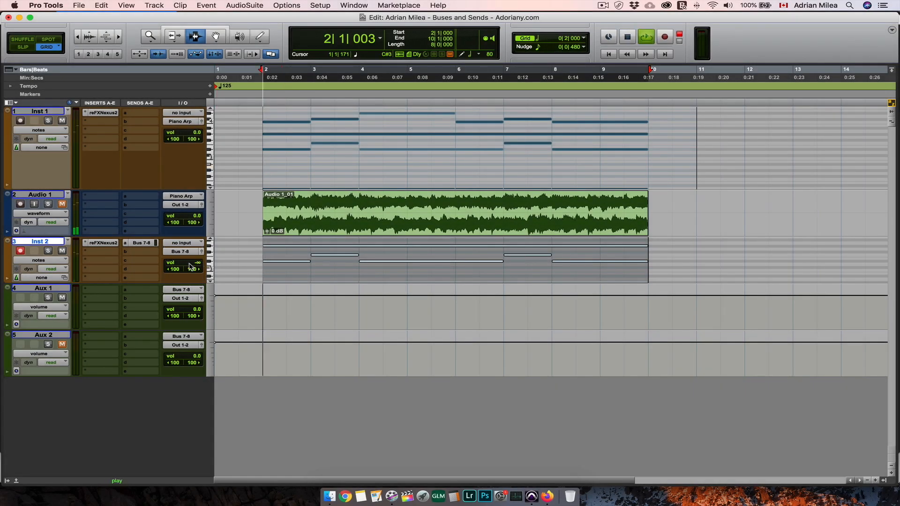
{"action": "left_click_drag", "start_coordinate": [191, 266], "coordinate": [201, 237]}
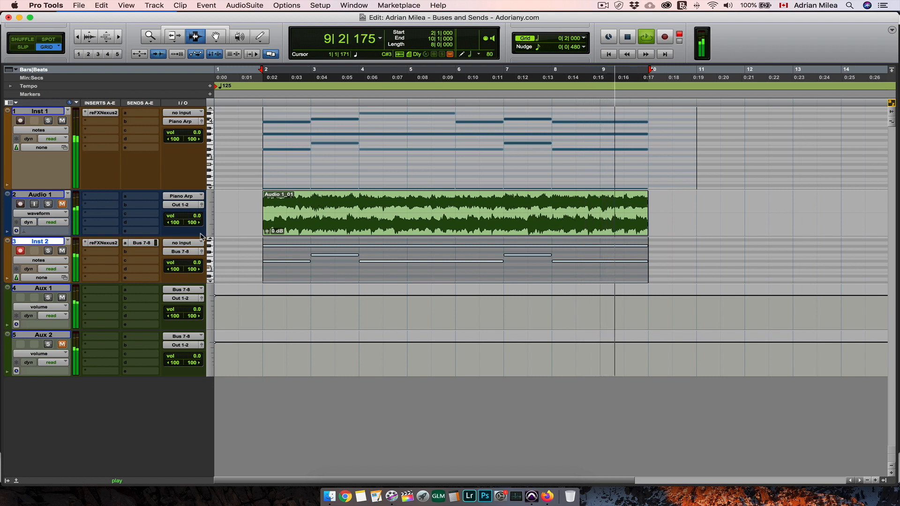
{"action": "key", "text": "space"}
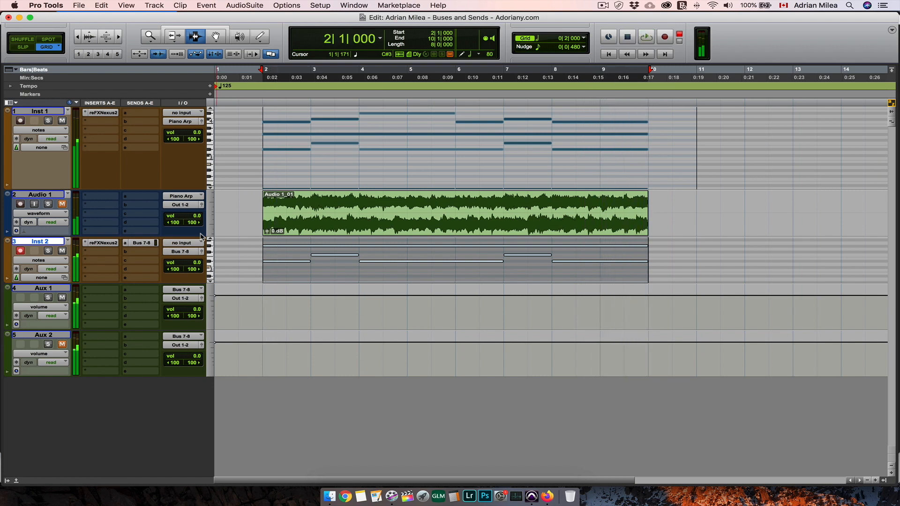
Mute Inst 2 and switch its Bus 7-8 send to pre-fader
{"action": "left_click", "coordinate": [147, 243]}
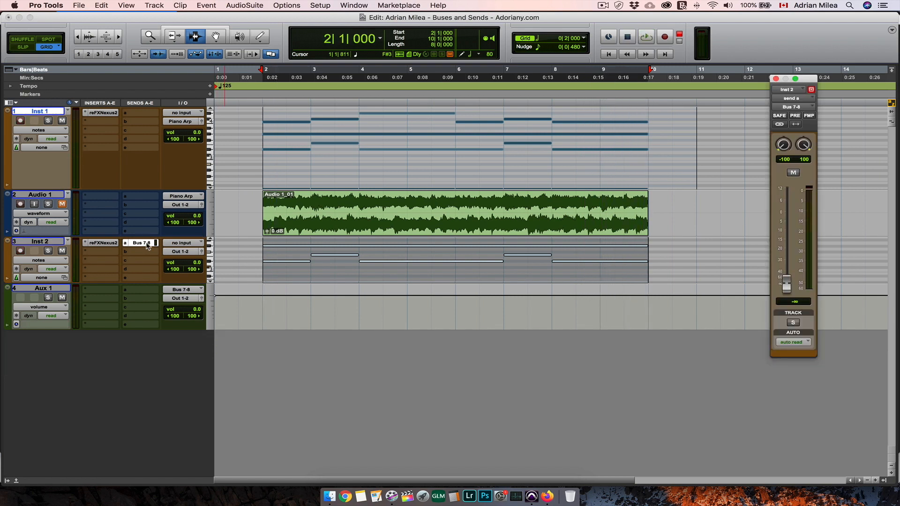
{"action": "left_click", "coordinate": [62, 251]}
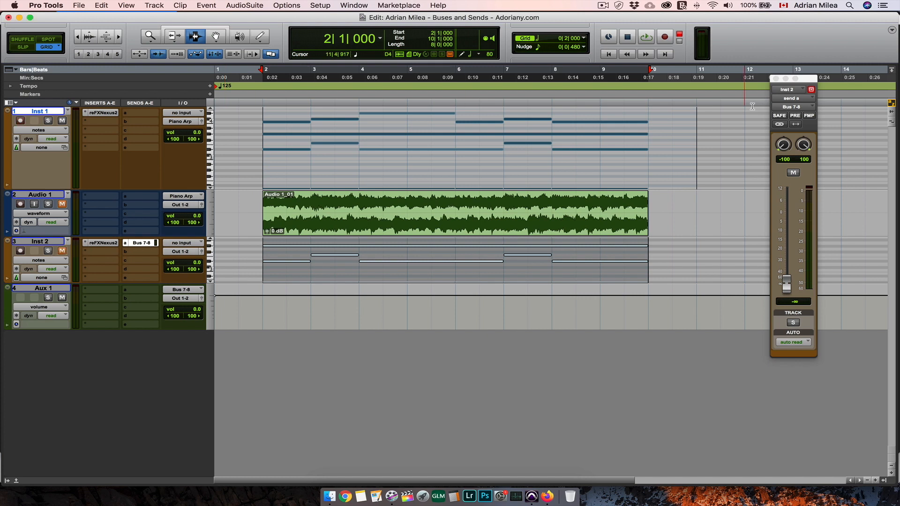
{"action": "left_click", "coordinate": [795, 117]}
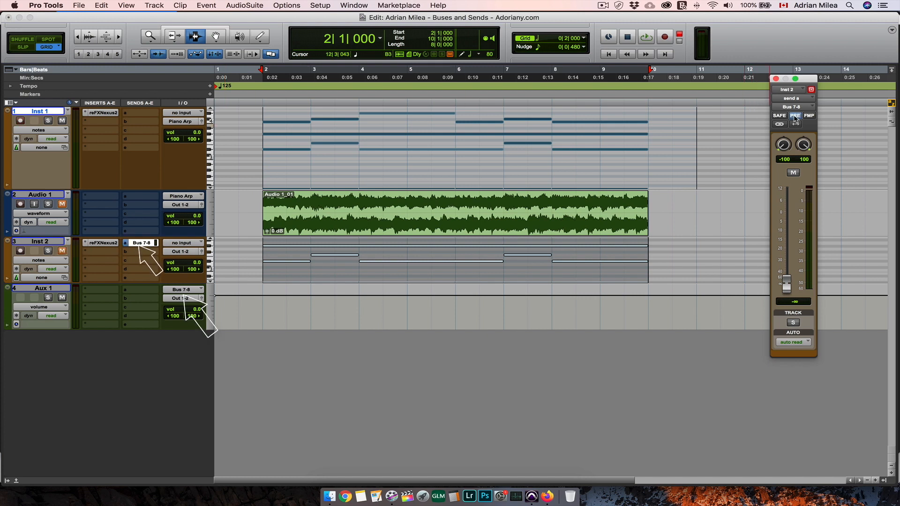
Play the session while raising the Inst 2 Bus 7-8 send level to 0.0, then stop playback and close the send window
{"action": "left_click_drag", "start_coordinate": [808, 82], "coordinate": [494, 84]}
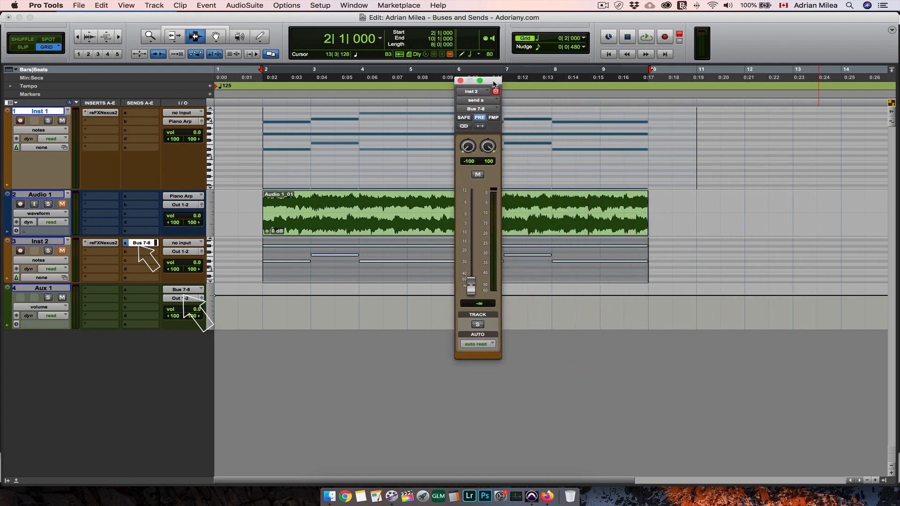
{"action": "key", "text": "space"}
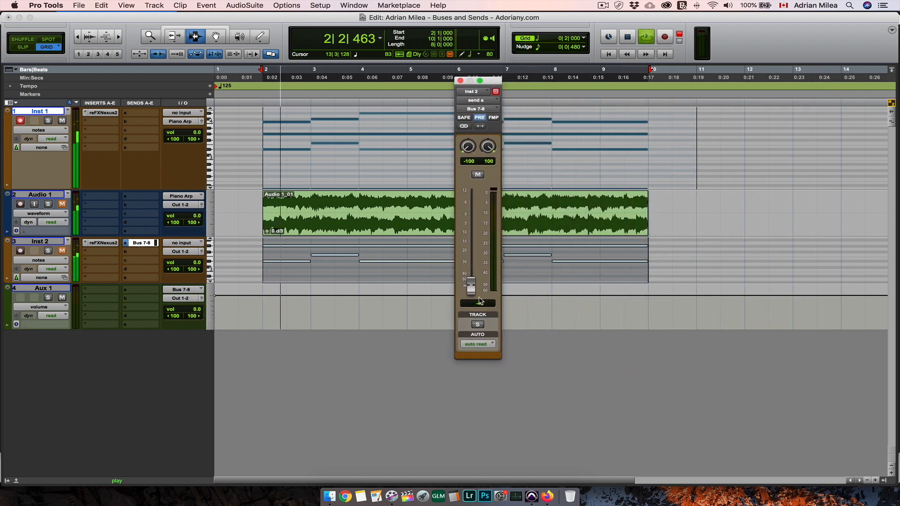
{"action": "left_click_drag", "start_coordinate": [471, 287], "coordinate": [474, 220]}
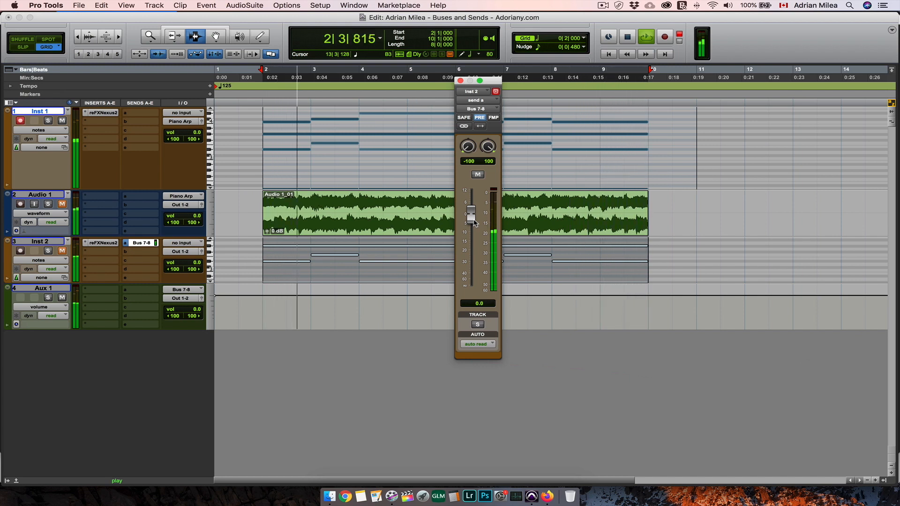
{"action": "key", "text": "space"}
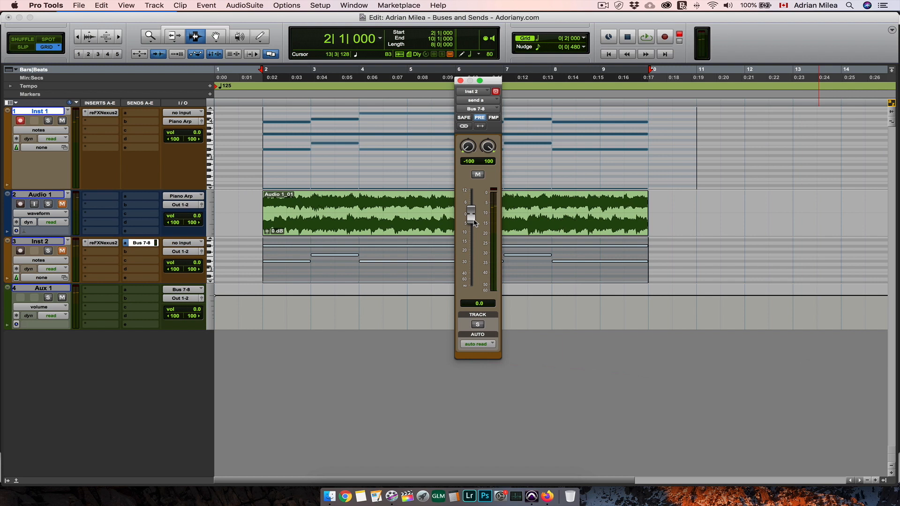
{"action": "left_click", "coordinate": [460, 81]}
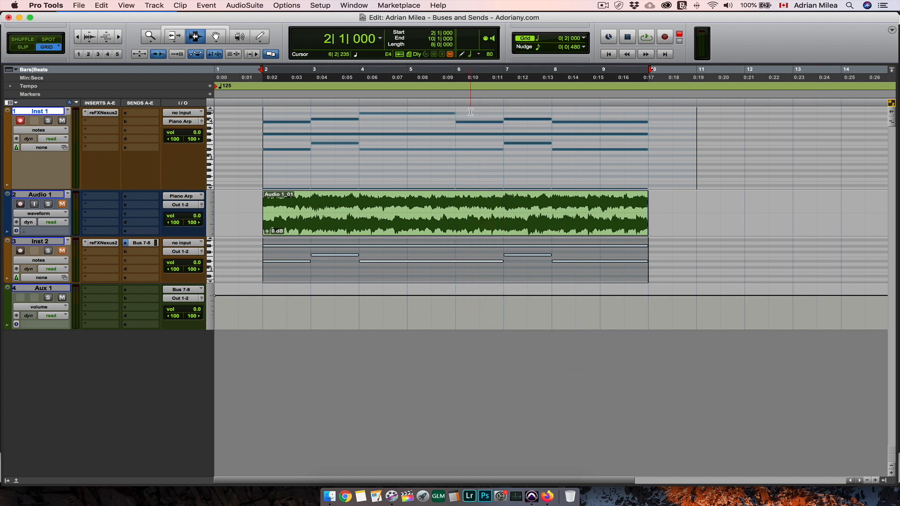
Route the output of the Inst 2 track to Bus 7-8
{"action": "left_click", "coordinate": [153, 246]}
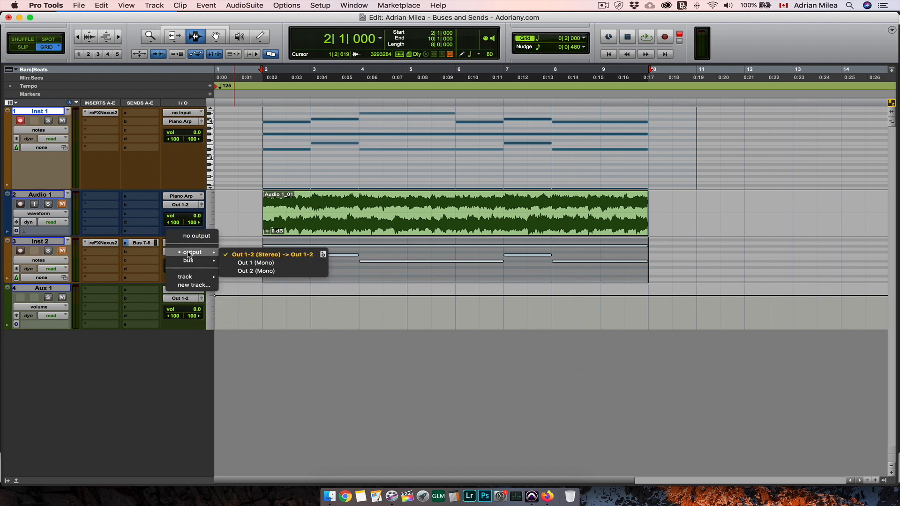
{"action": "mouse_move", "coordinate": [191, 259]}
{"action": "left_click", "coordinate": [242, 265]}
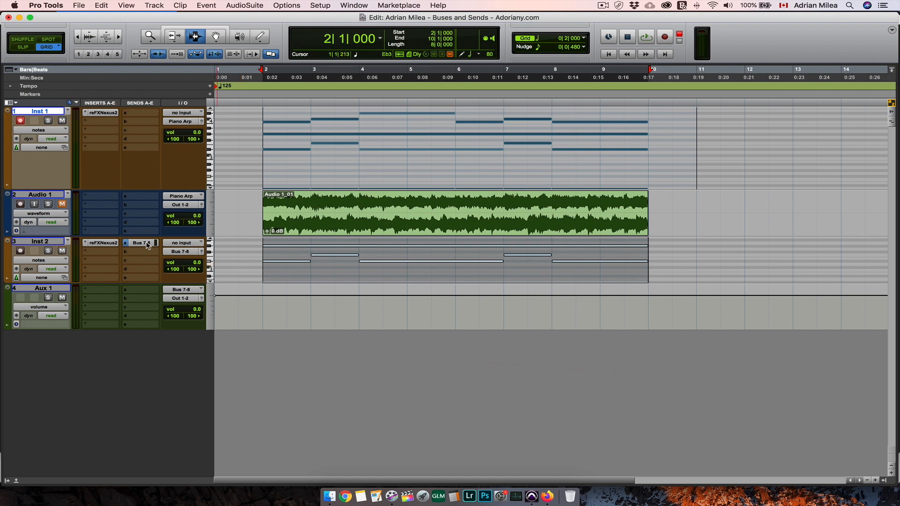
Turn off pre-fader mode on the Inst 2 Bus 7-8 send, lower its level to -∞, and close the send window
{"action": "left_click", "coordinate": [147, 246]}
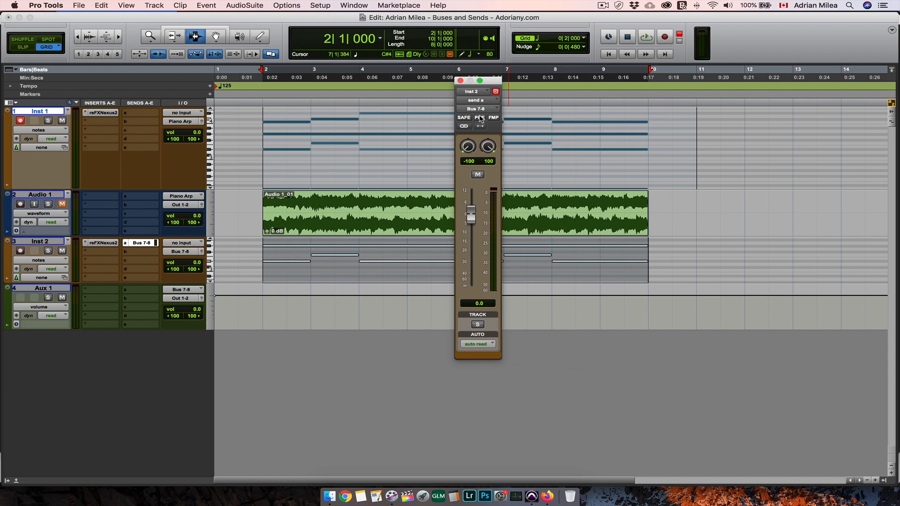
{"action": "left_click_drag", "start_coordinate": [471, 217], "coordinate": [472, 287]}
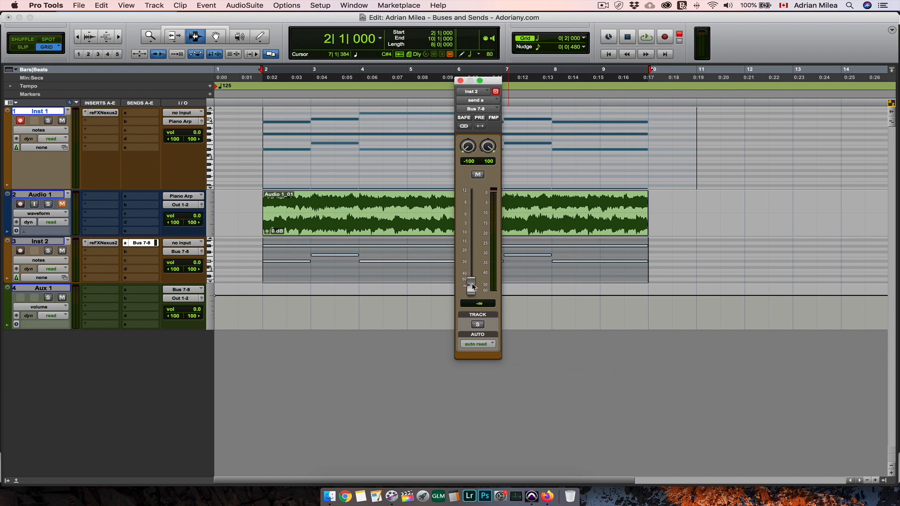
{"action": "left_click", "coordinate": [460, 81]}
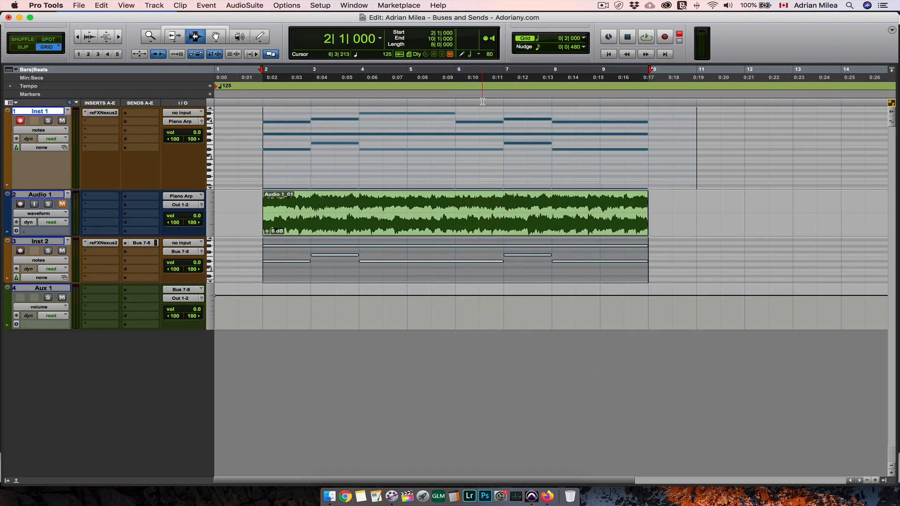
{"action": "left_click", "coordinate": [141, 253]}
Switch to Firefox and look over the Music Production Masterclass course page
{"action": "mouse_move", "coordinate": [165, 281]}
{"action": "left_click", "coordinate": [548, 496]}
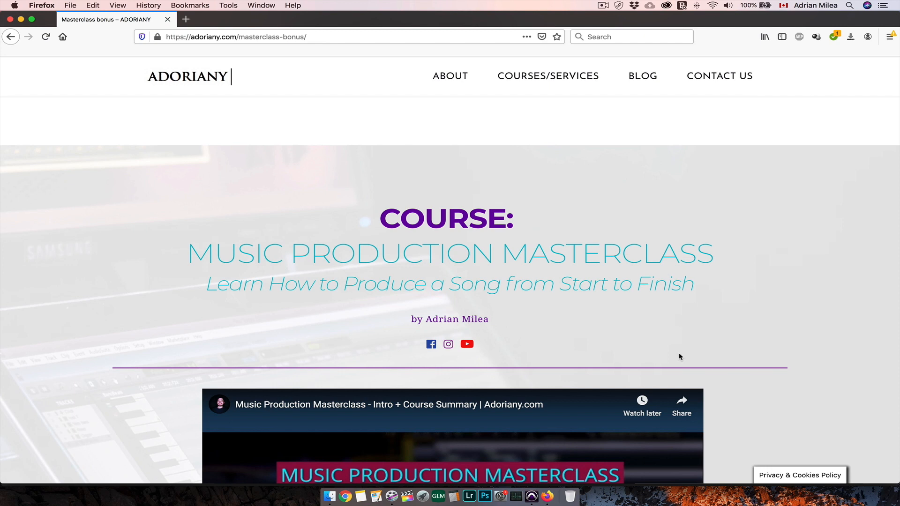
{"action": "scroll", "coordinate": [680, 357], "scroll_direction": "down", "scroll_amount": 5}
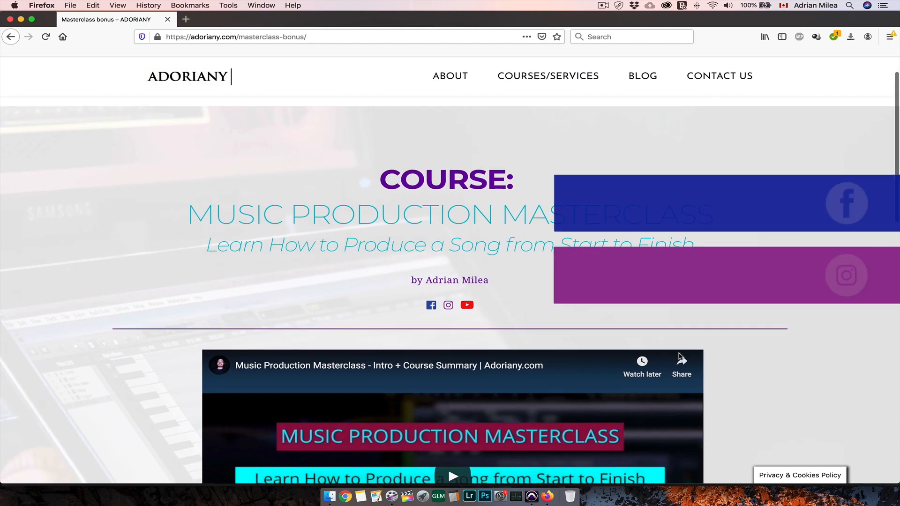